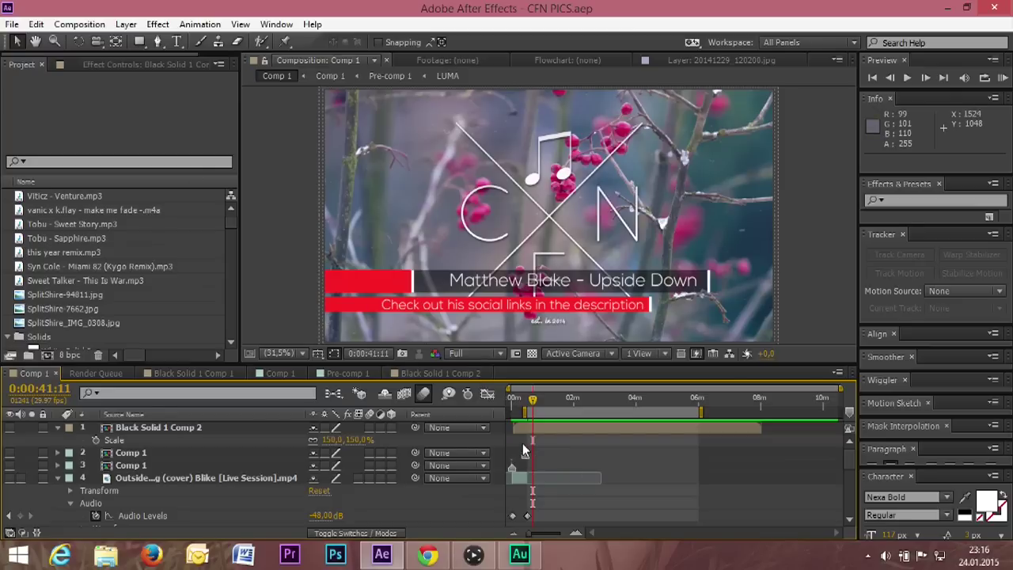
# Show the Render Queue, which lists the completed Comp 1 render with QuickTime output.
pyautogui.click(95, 374)
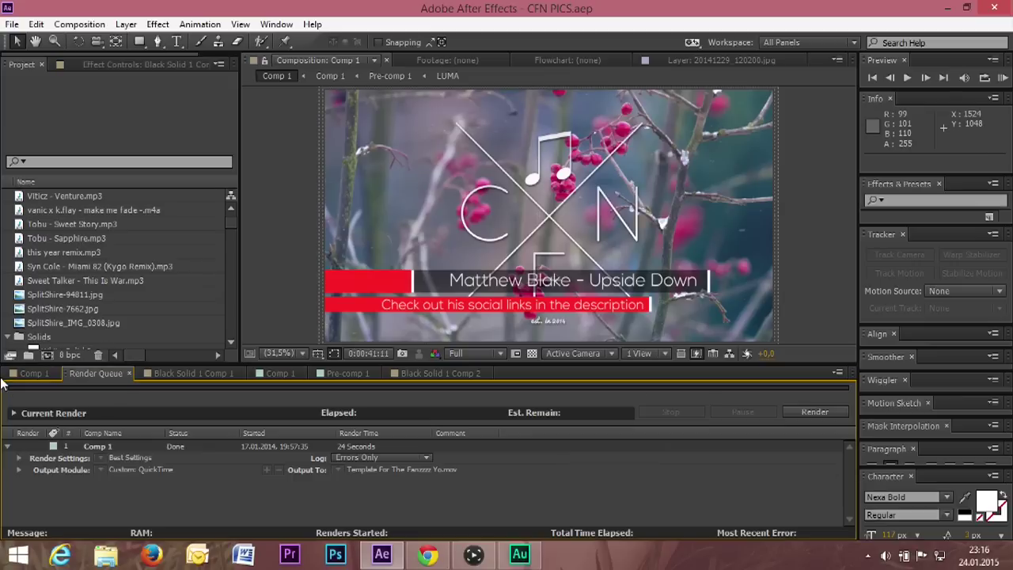
# Inspect the finished Comp 1 render item, then go back to the Comp 1 timeline.
pyautogui.click(115, 447)
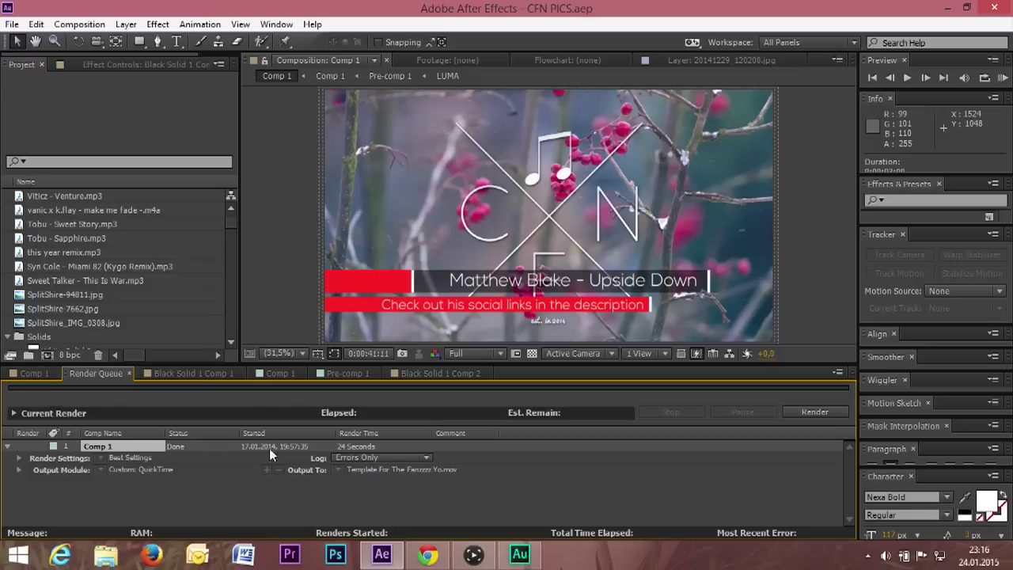
pyautogui.click(40, 374)
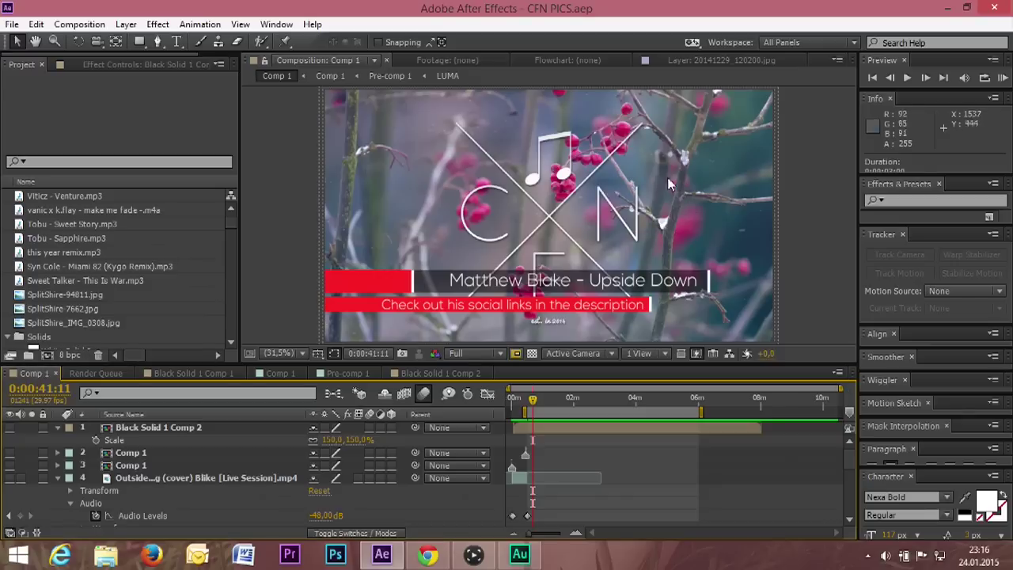
# Preview Comp 1 to 0:00:38:16 on the lower-third title, then review its Render Queue item.
pyautogui.moveTo(531, 402); pyautogui.dragTo(528, 406)
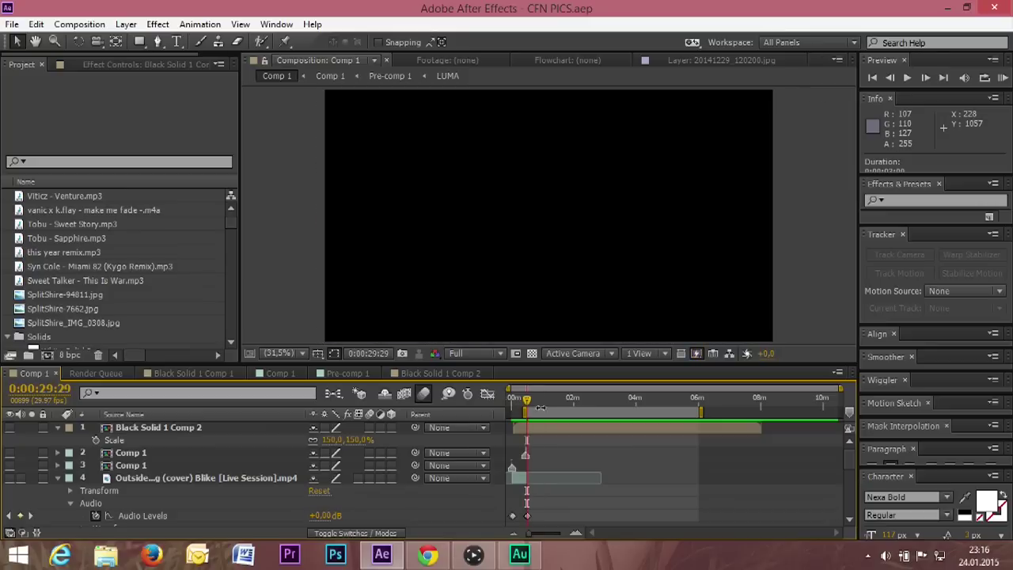
pyautogui.click(610, 399)
pyautogui.moveTo(611, 399); pyautogui.dragTo(533, 412)
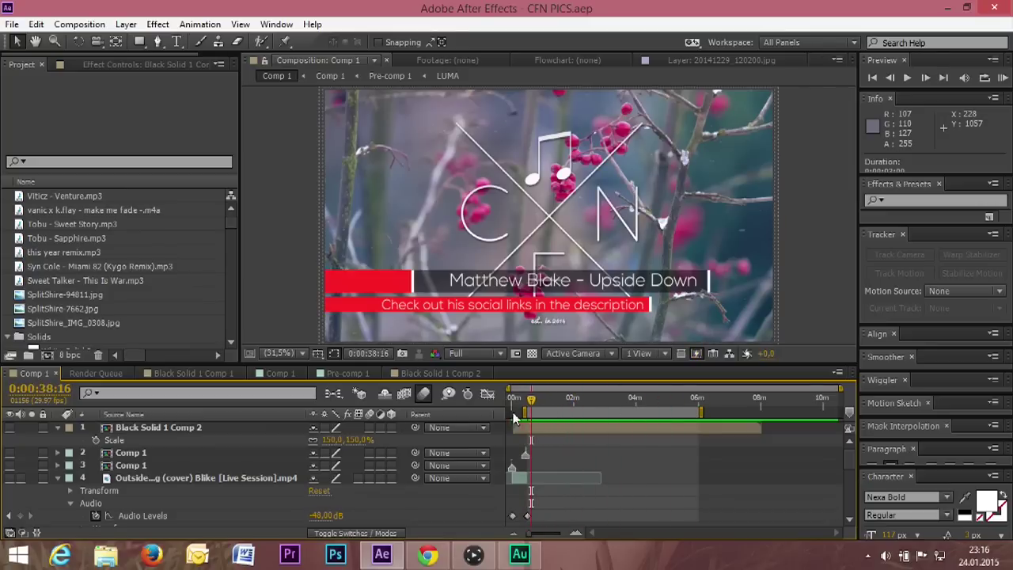
pyautogui.click(119, 372)
pyautogui.click(100, 455)
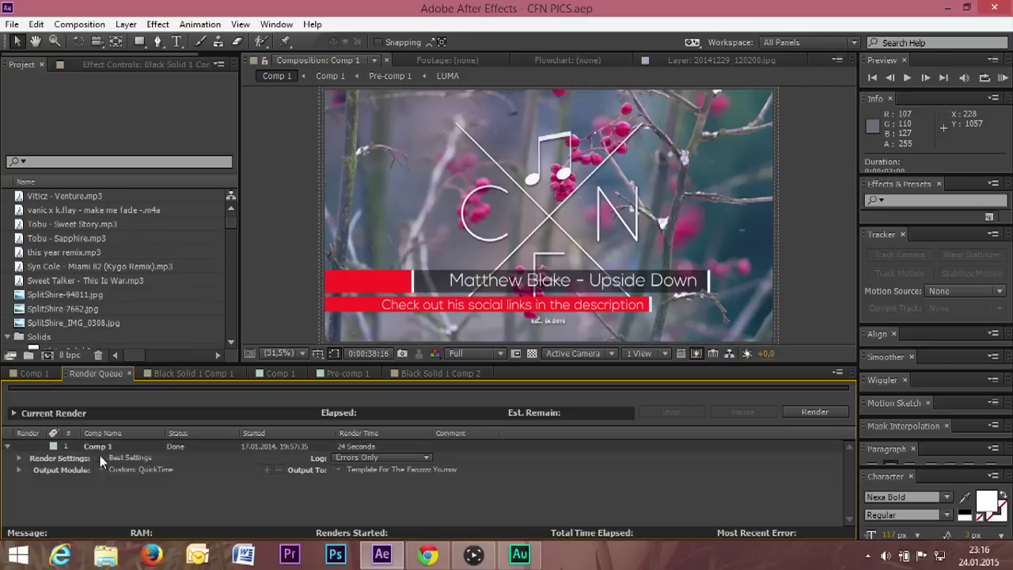
pyautogui.click(87, 448)
pyautogui.click(106, 491)
# Add Comp 1 to the Render Queue via File > Export, then send it to Media Encoder.
pyautogui.click(39, 377)
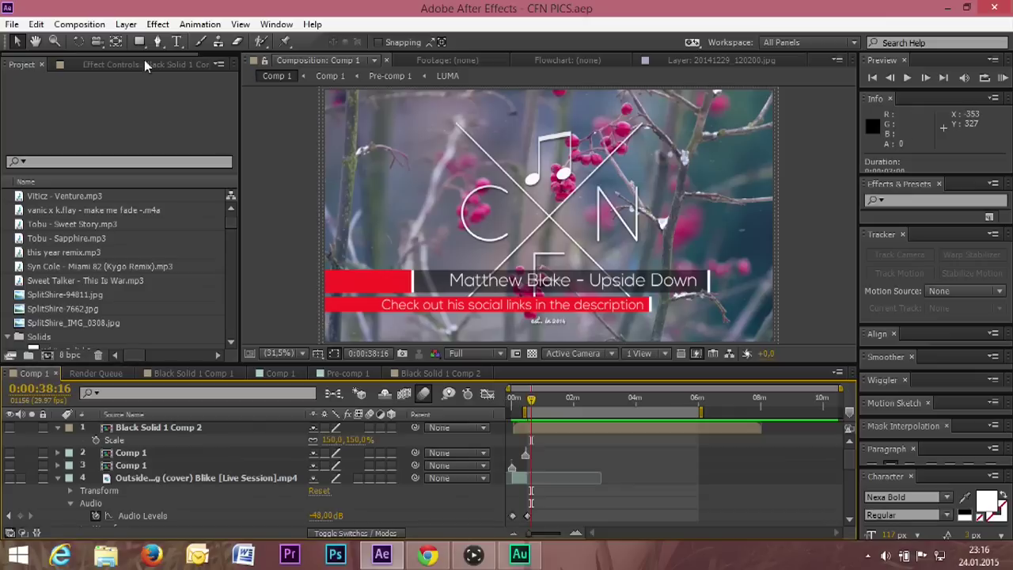
pyautogui.click(12, 30)
pyautogui.moveTo(226, 247)
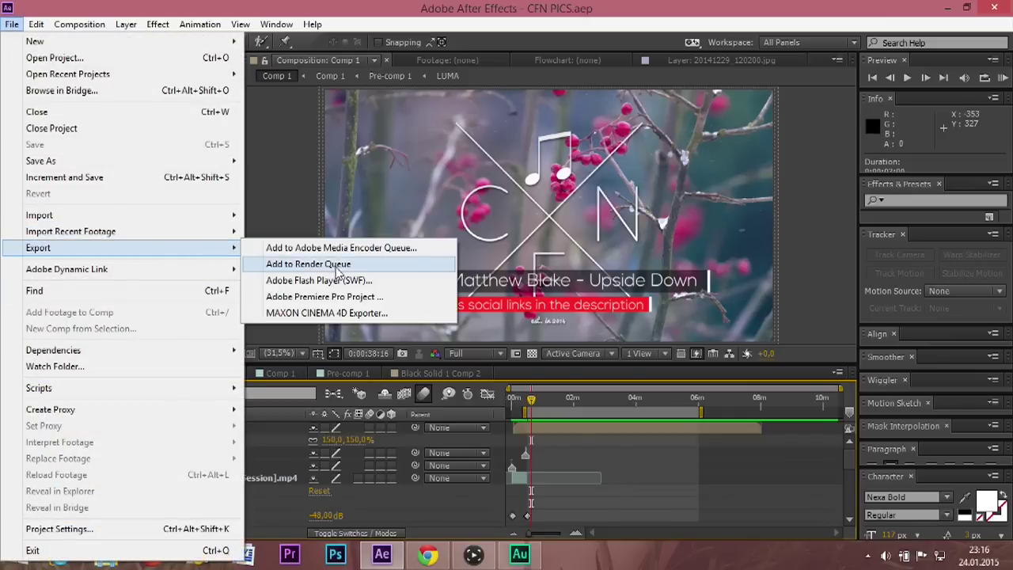
pyautogui.click(332, 266)
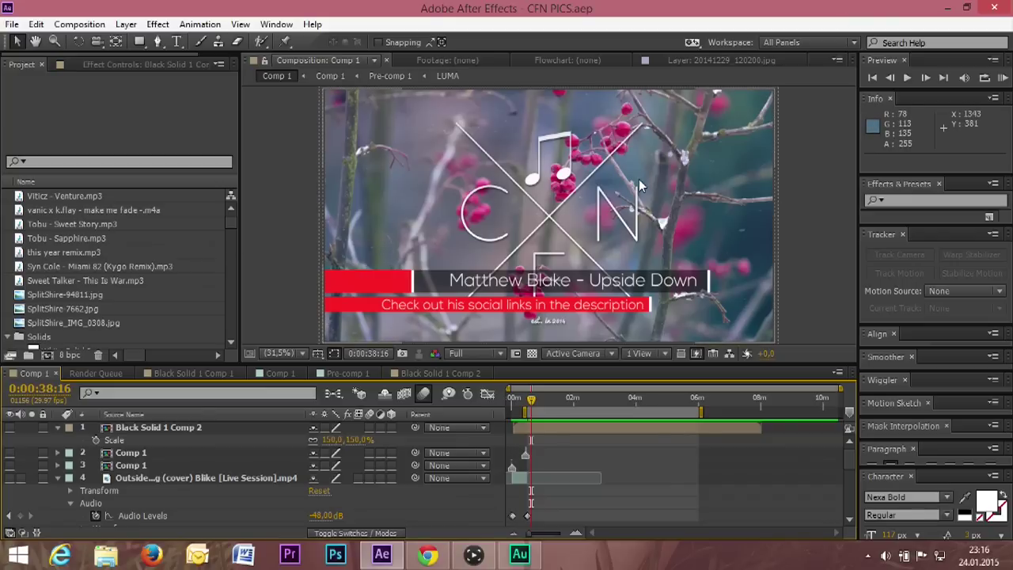
pyautogui.hotkey('ctrl', 'alt', 'm')
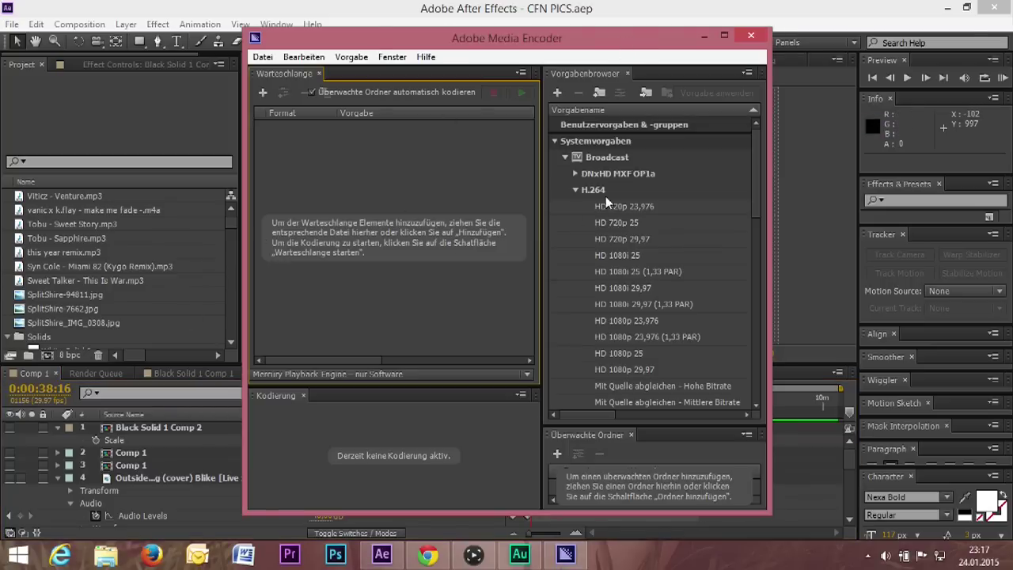
# Browse the presets, then check Comp 1's H.264 format and Mit Quelle abgleichen - Hohe Bitrate preset.
pyautogui.scroll(-10, 662, 353)
pyautogui.scroll(10, 663, 353)
pyautogui.scroll(-15, 662, 353)
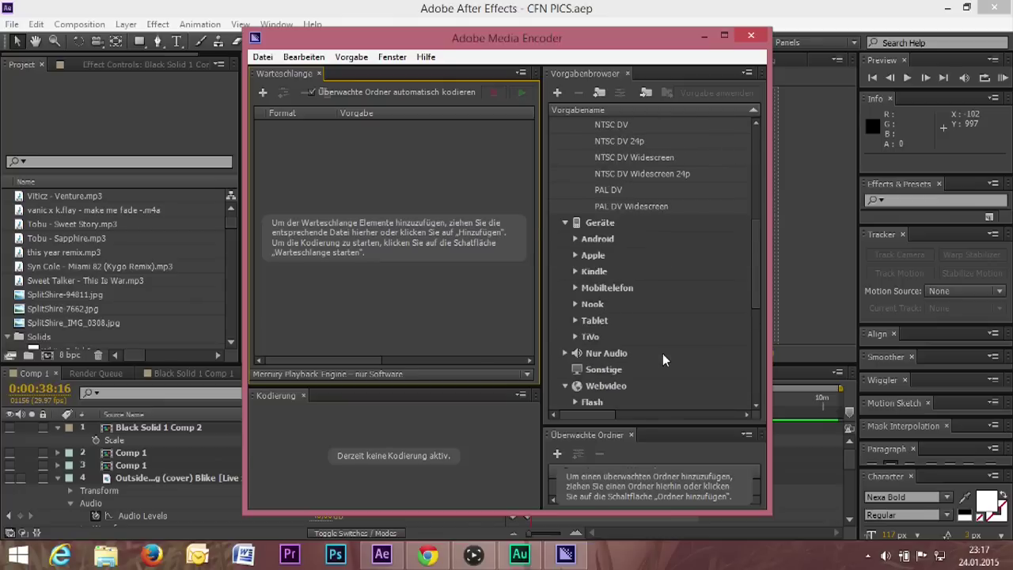
pyautogui.scroll(15, 663, 353)
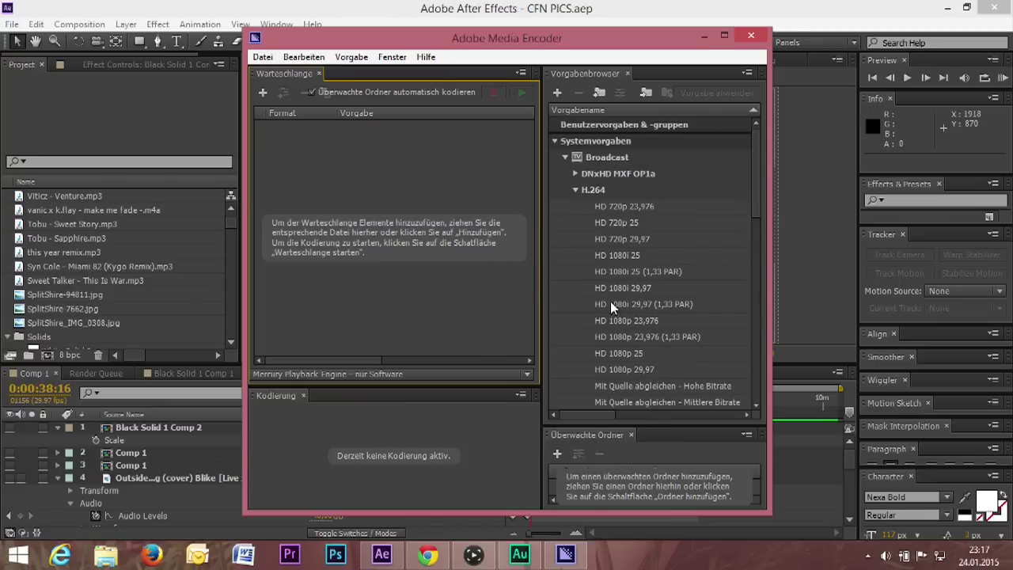
pyautogui.scroll(-3, 649, 374)
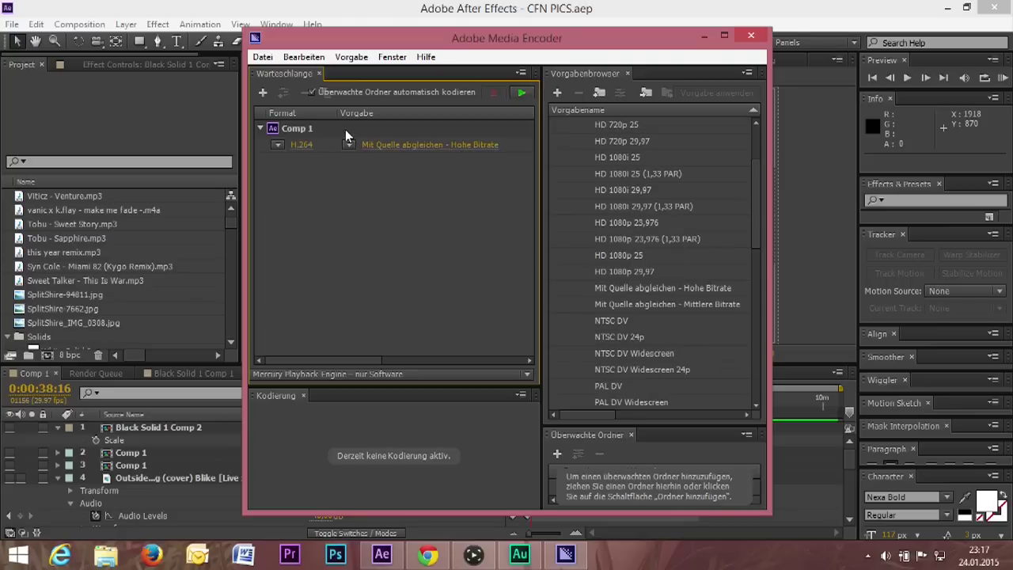
pyautogui.click(345, 129)
pyautogui.moveTo(322, 360); pyautogui.dragTo(364, 364)
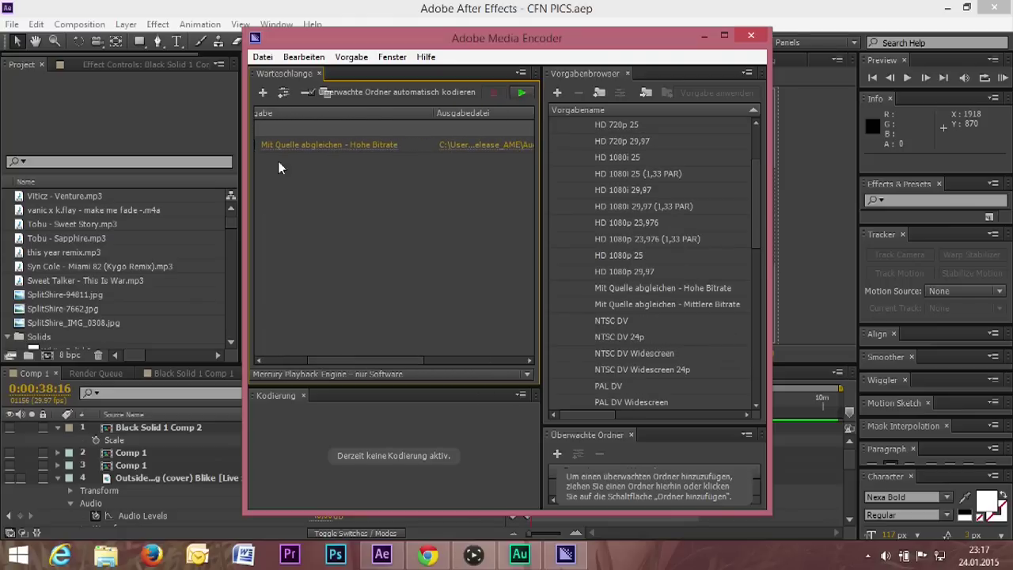
pyautogui.moveTo(359, 381); pyautogui.dragTo(304, 361)
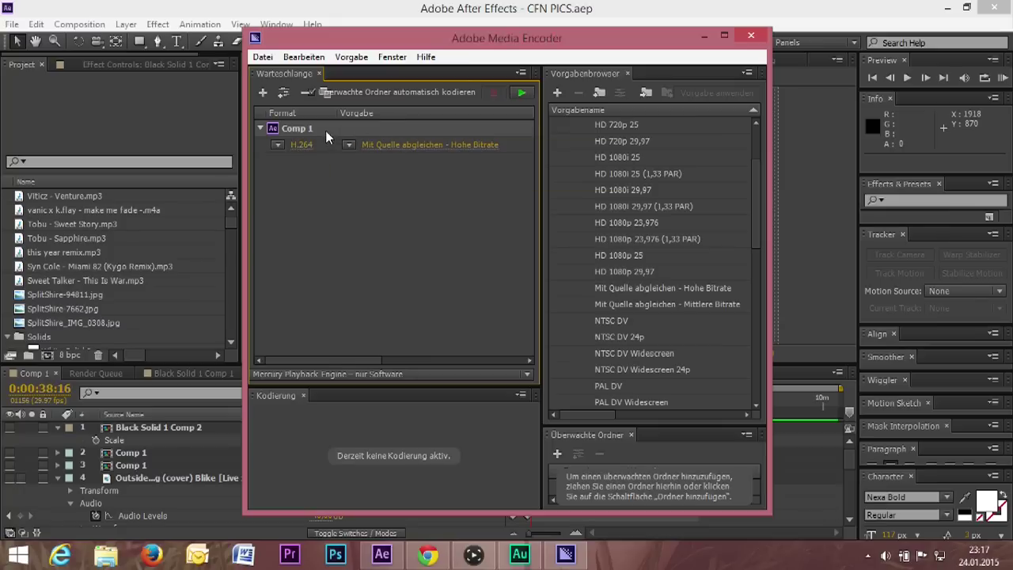
# Close Media Encoder and move the comp's time back to about 0:00:39:29.
pyautogui.click(752, 38)
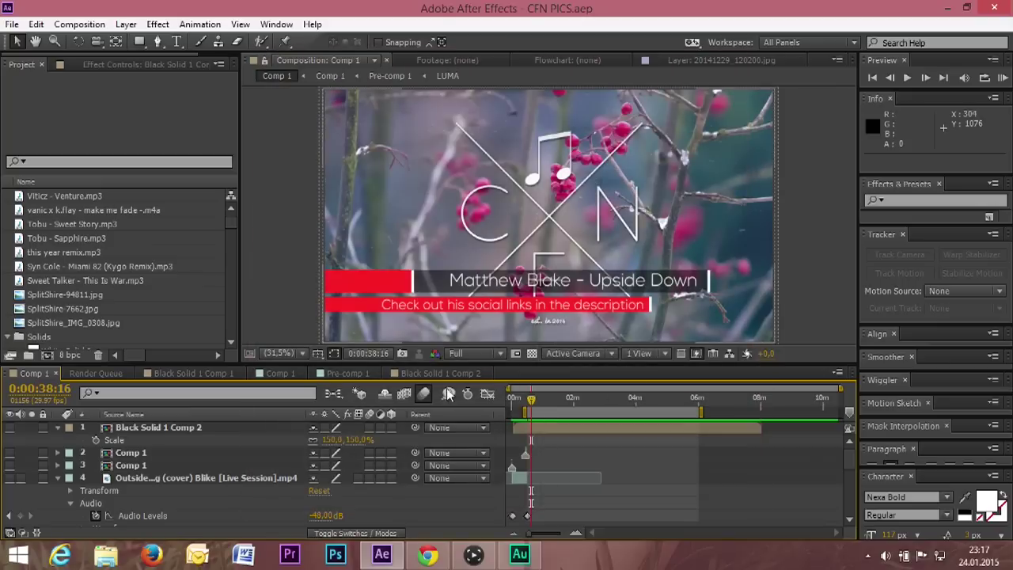
pyautogui.click(536, 401)
pyautogui.moveTo(545, 400); pyautogui.dragTo(532, 401)
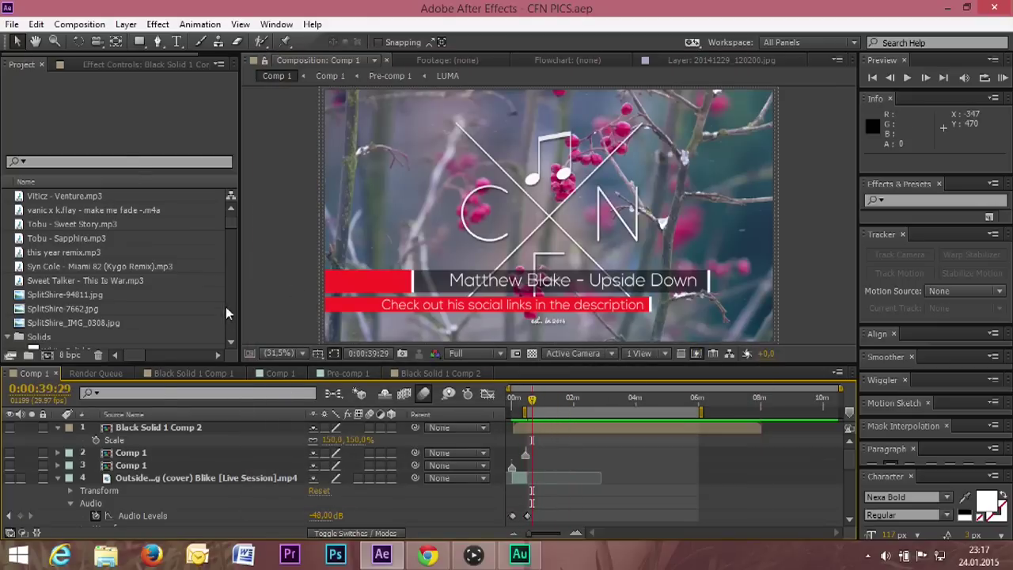
# Open the recent project ADROX EDM Valley.aep.
pyautogui.click(11, 23)
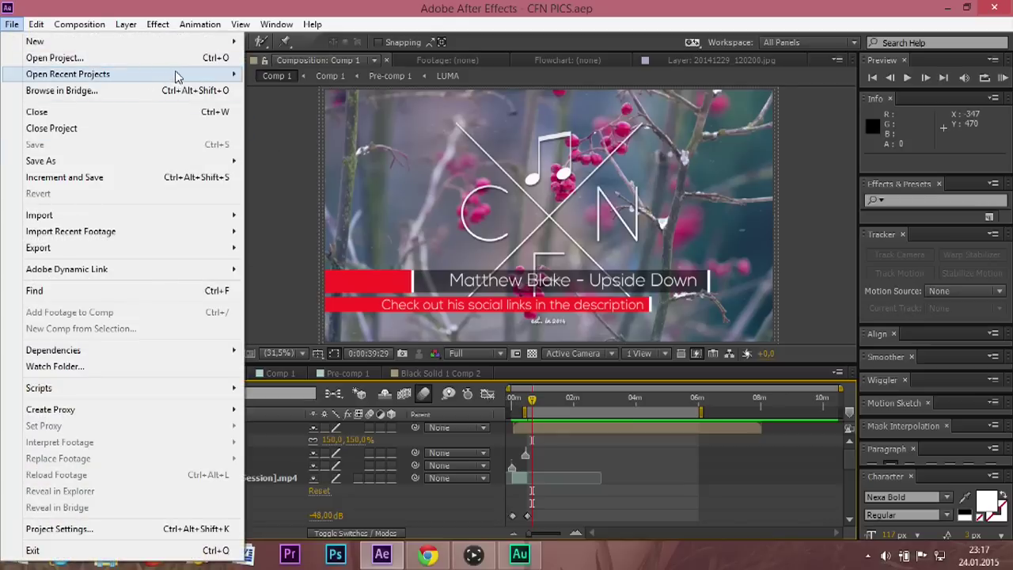
pyautogui.moveTo(211, 80)
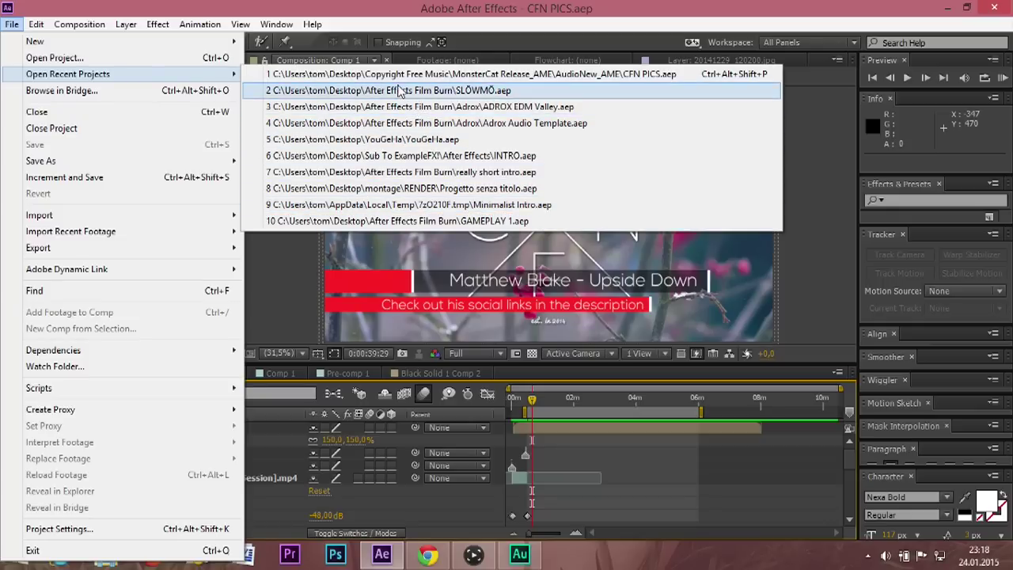
pyautogui.click(395, 111)
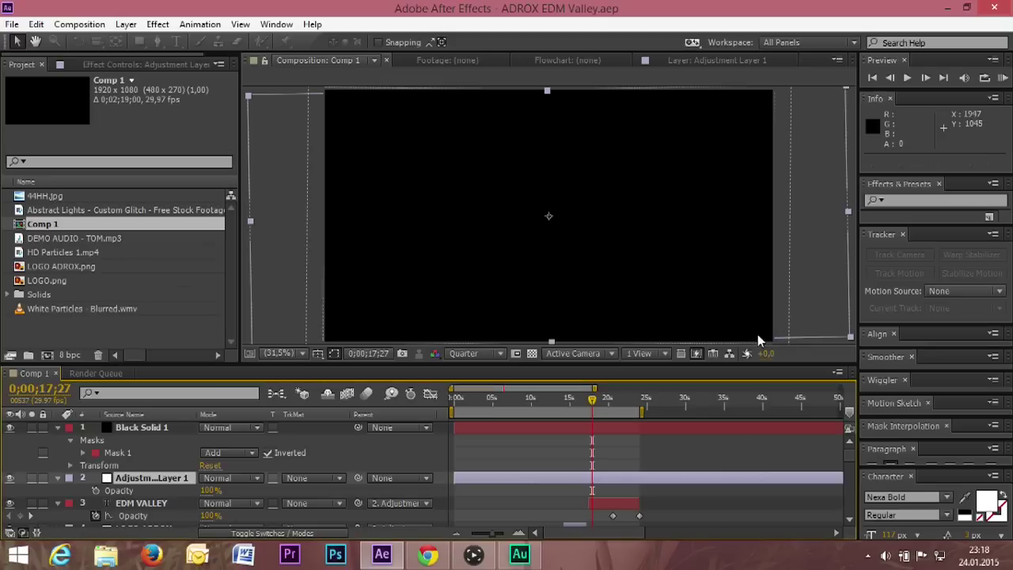
# Scrub Comp 1 from its start past 0;00;12;06 to the ADROX logo at 0;00;15;23.
pyautogui.click(502, 398)
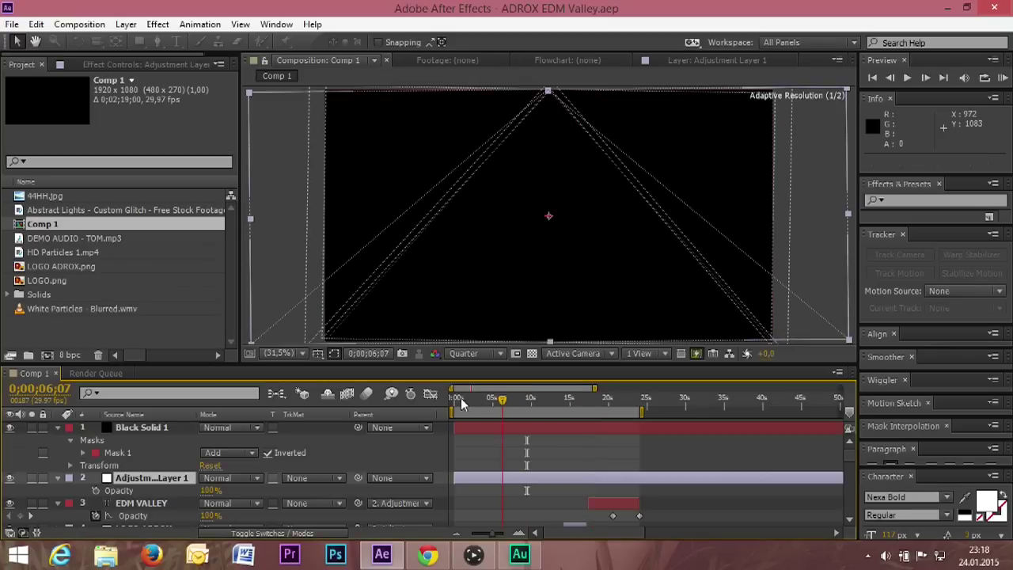
pyautogui.click(463, 402)
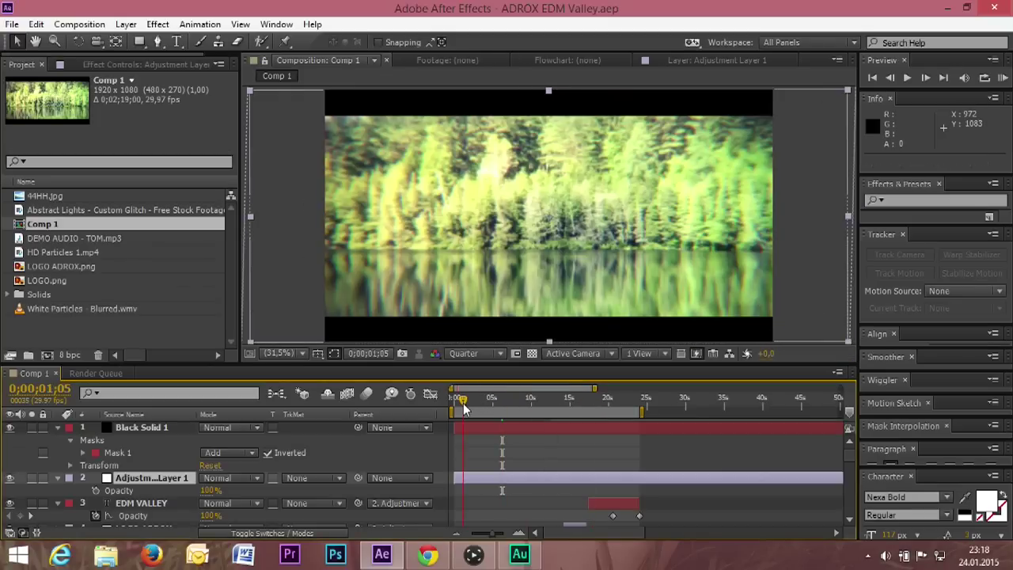
pyautogui.moveTo(500, 403); pyautogui.dragTo(549, 404)
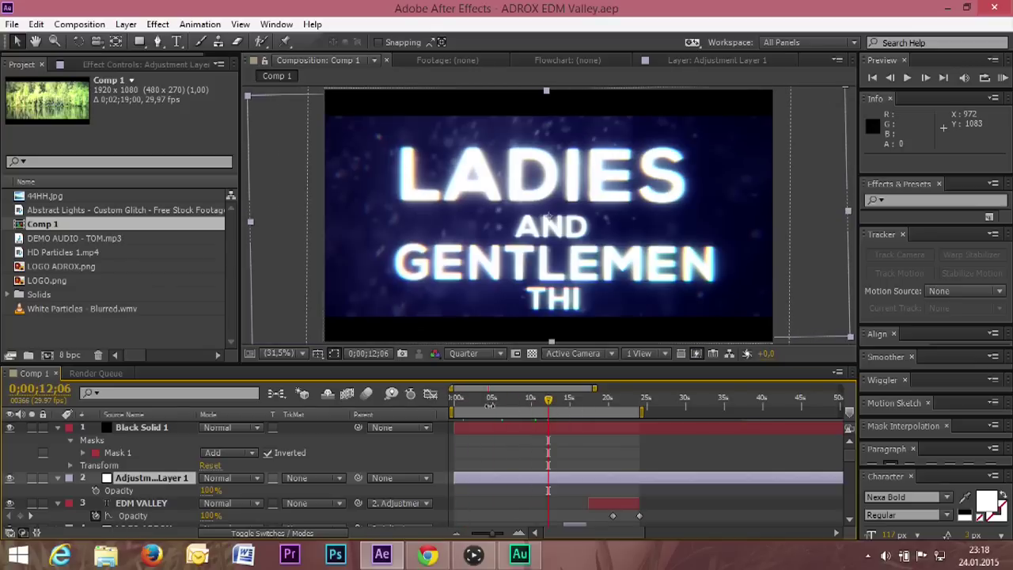
pyautogui.click(575, 401)
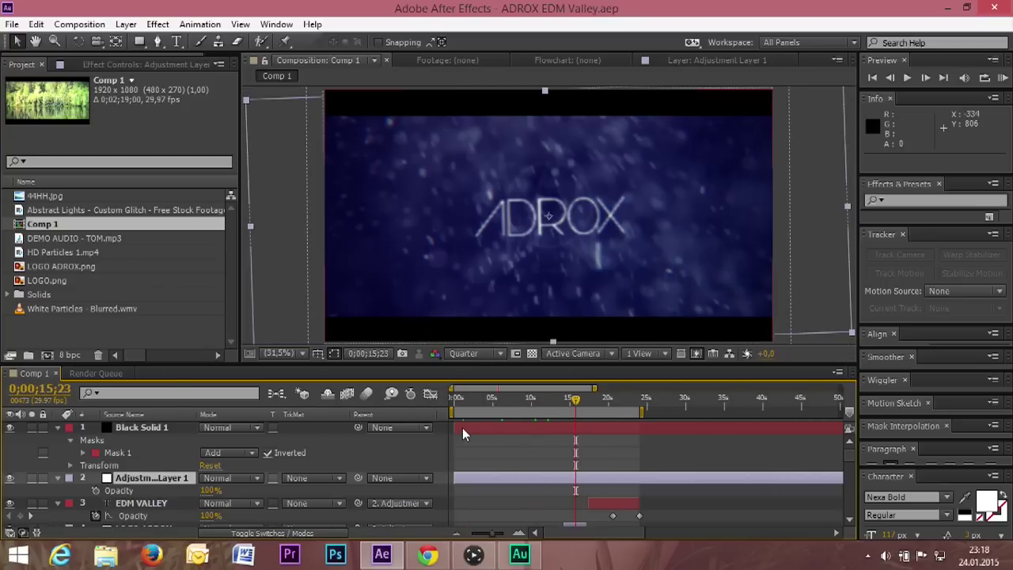
# Queue ADROX EDM Valley's Comp 1 with Best Settings and Lossless output to Comp 1.avi.
pyautogui.click(95, 373)
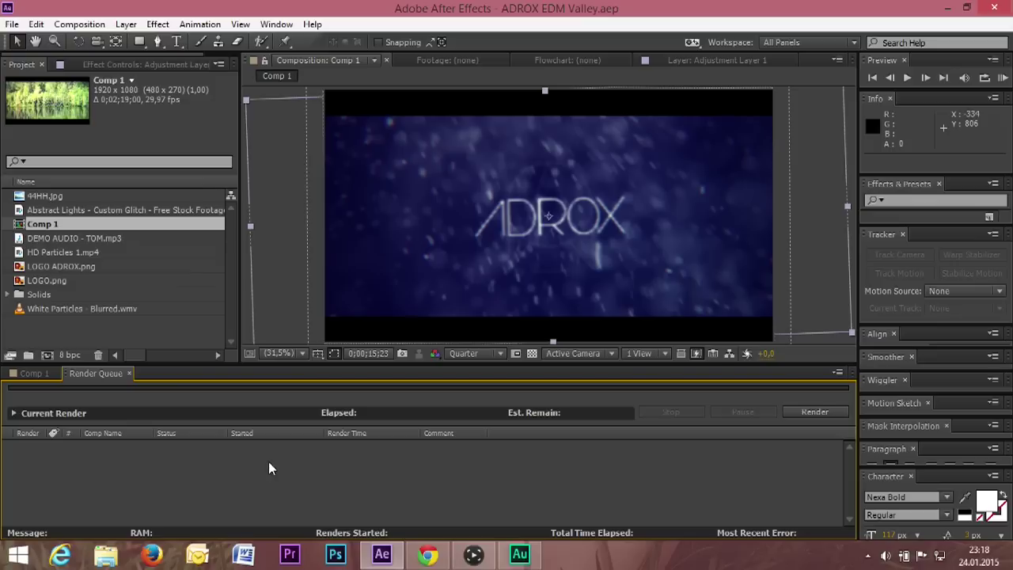
pyautogui.click(38, 374)
pyautogui.click(12, 24)
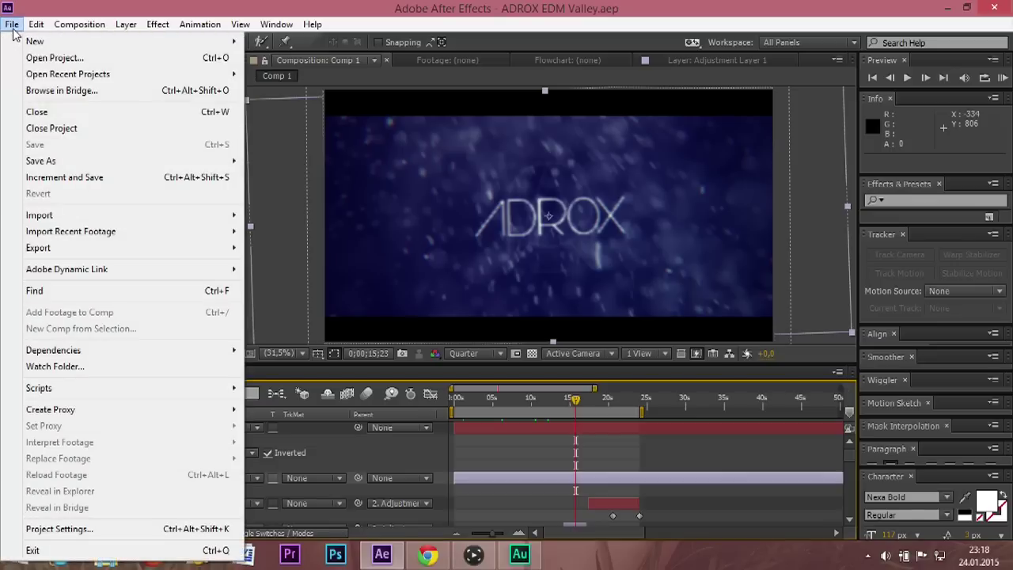
pyautogui.click(245, 276)
pyautogui.click(76, 228)
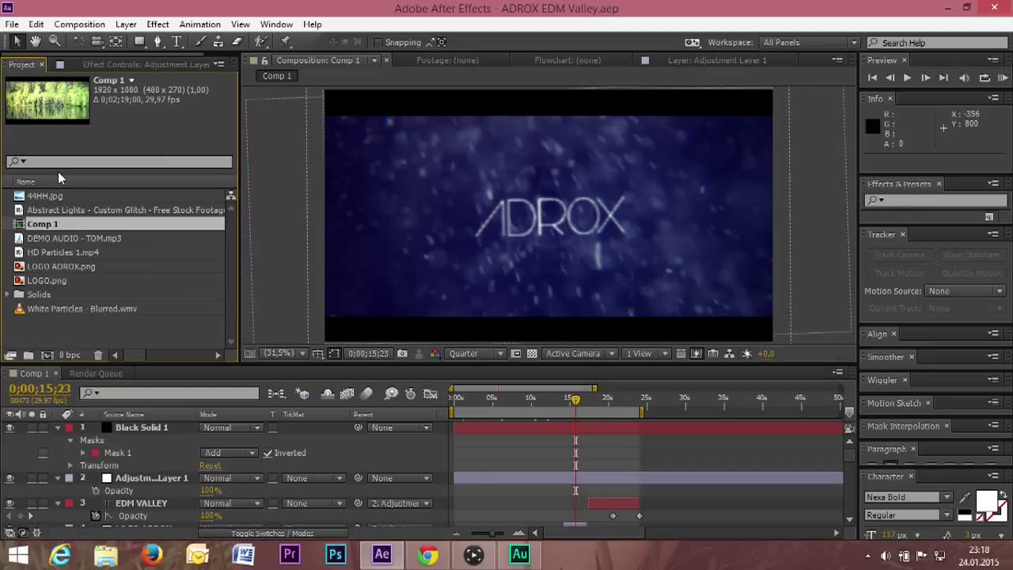
pyautogui.click(12, 24)
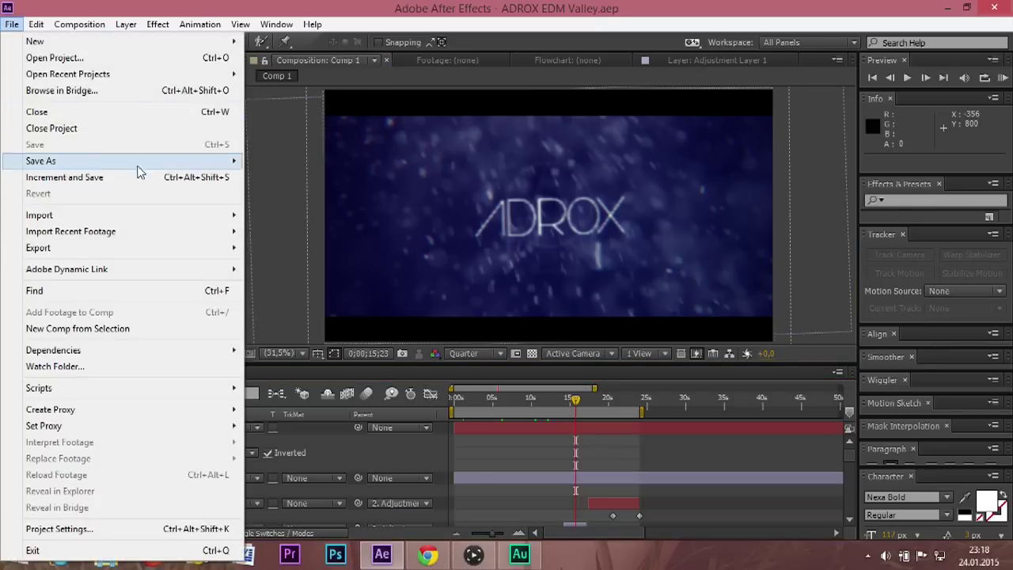
pyautogui.moveTo(178, 247)
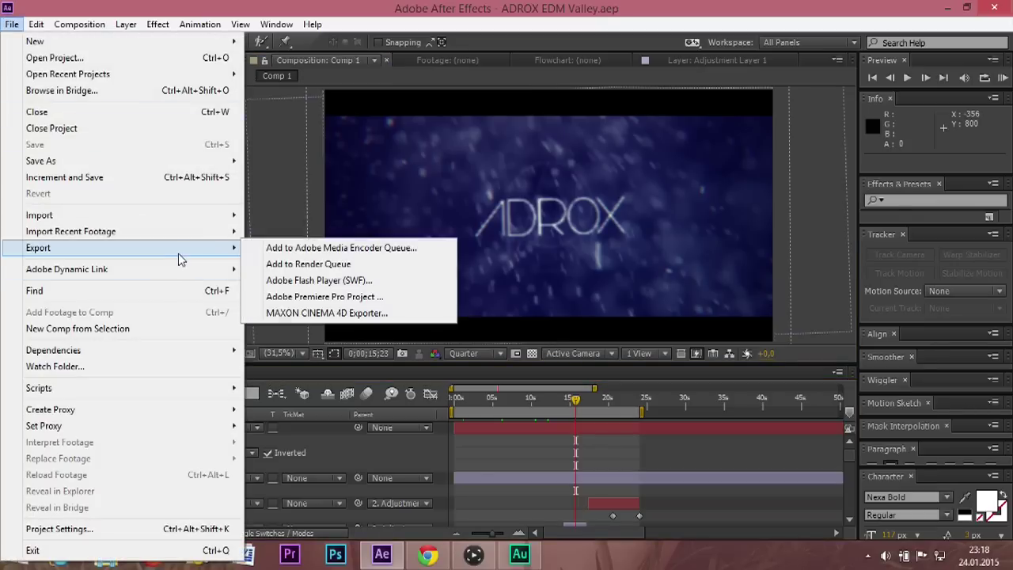
pyautogui.click(336, 263)
pyautogui.click(308, 483)
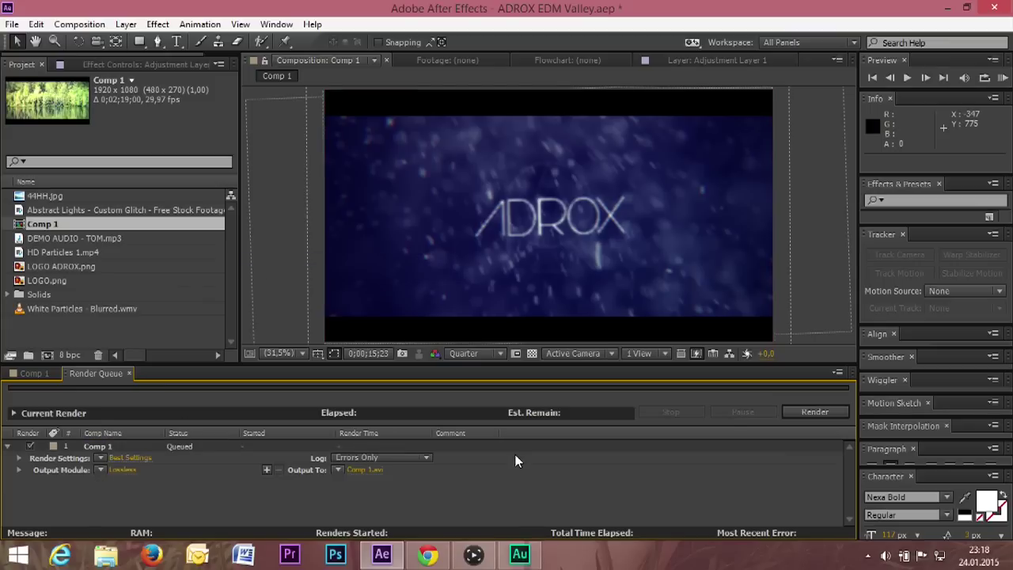
pyautogui.click(95, 446)
pyautogui.click(372, 470)
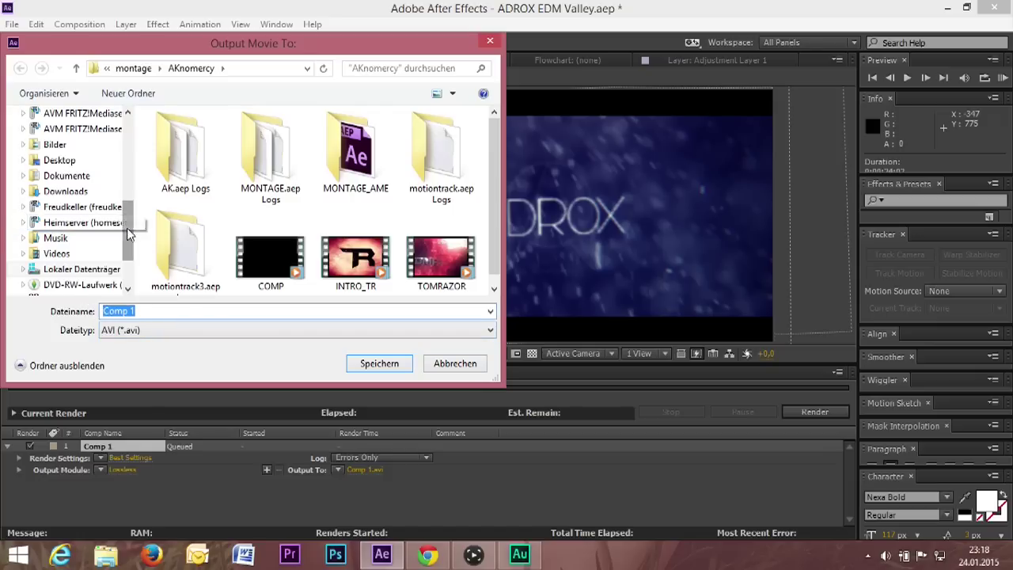
pyautogui.scroll(-2, 123, 237)
pyautogui.scroll(5, 131, 254)
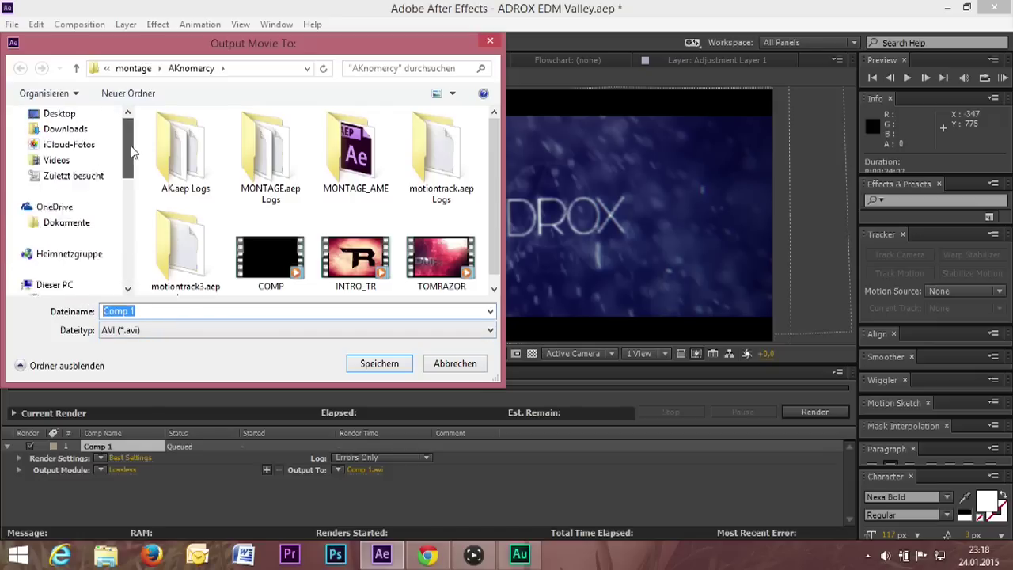
pyautogui.scroll(-4, 95, 198)
pyautogui.click(148, 331)
pyautogui.click(148, 339)
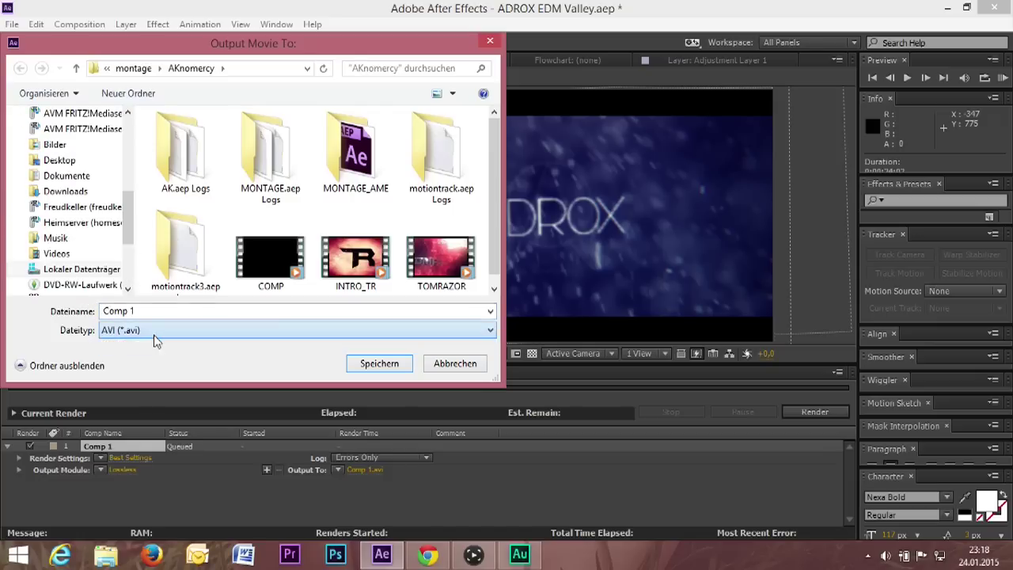
pyautogui.click(449, 368)
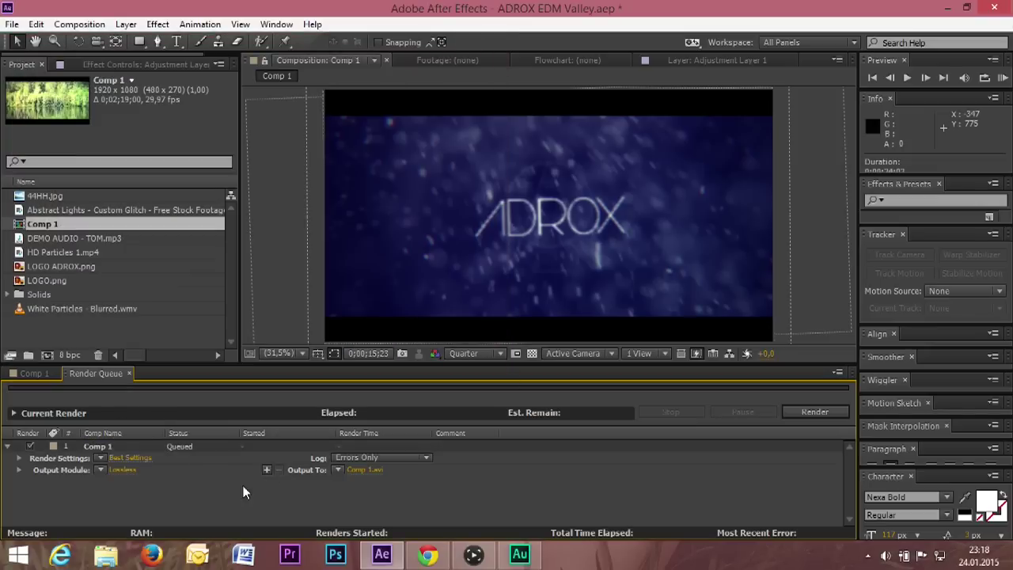
pyautogui.click(111, 448)
pyautogui.click(173, 479)
pyautogui.click(117, 468)
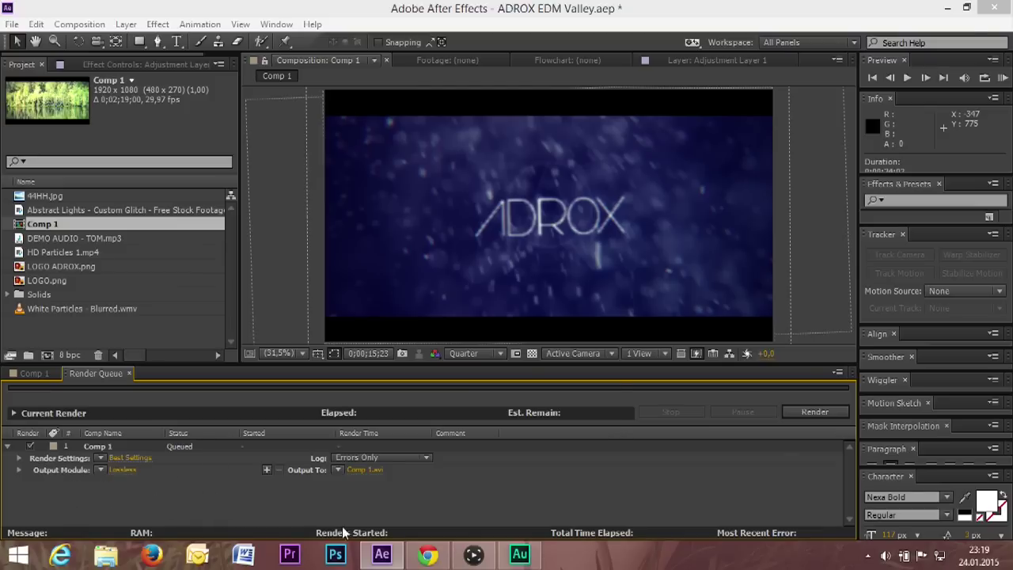
pyautogui.click(342, 88)
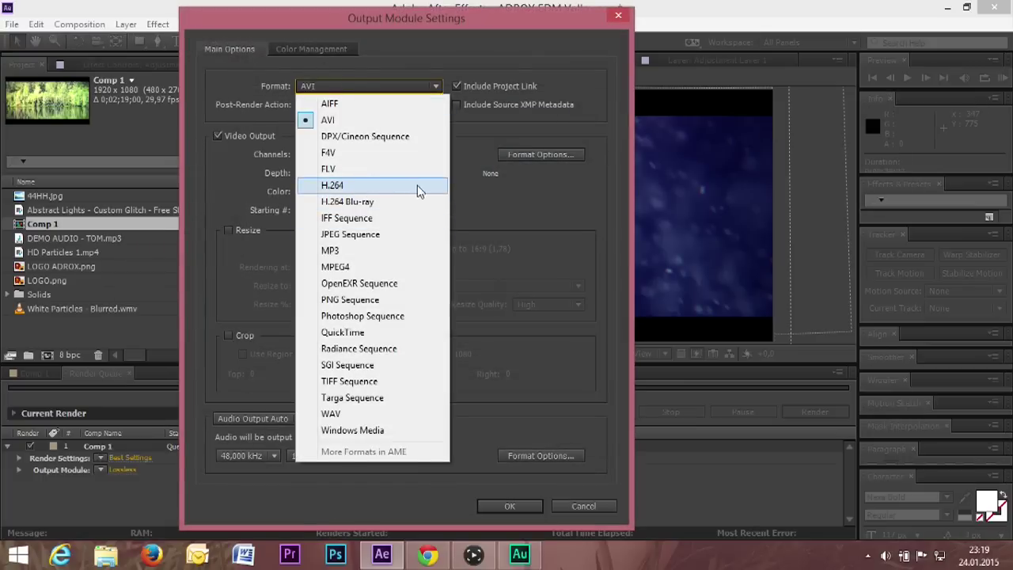
pyautogui.click(411, 123)
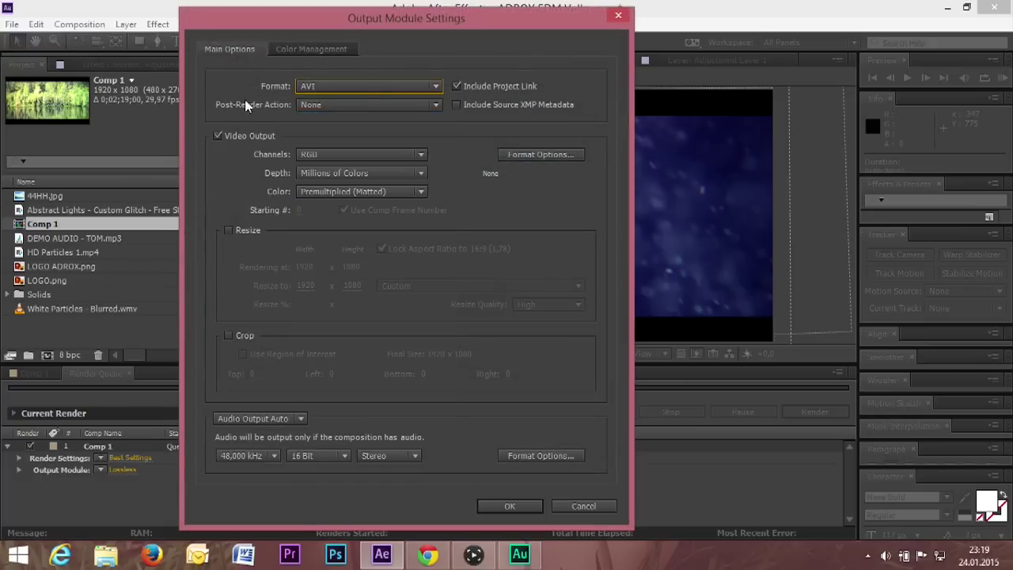
pyautogui.click(360, 87)
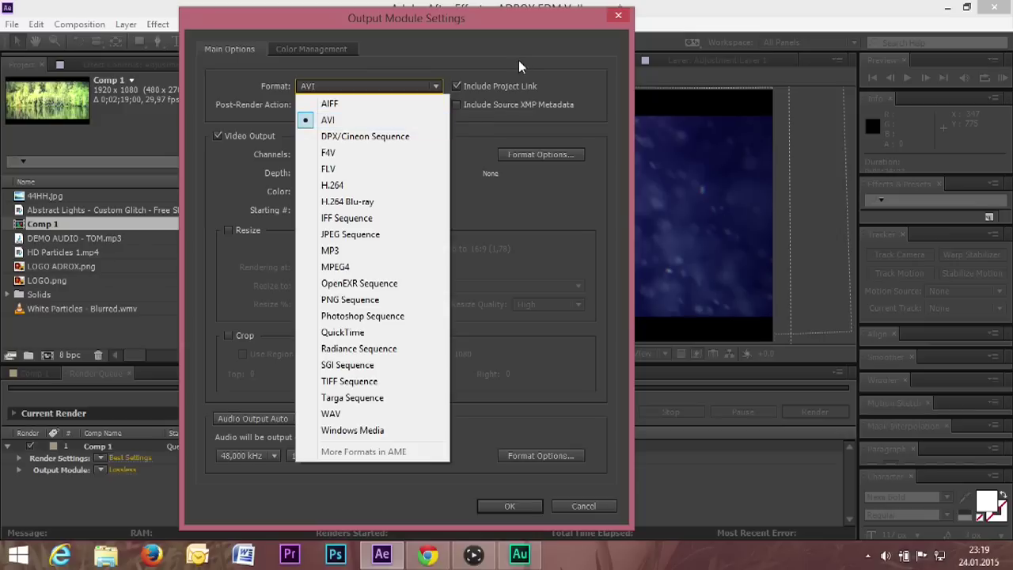
pyautogui.click(498, 190)
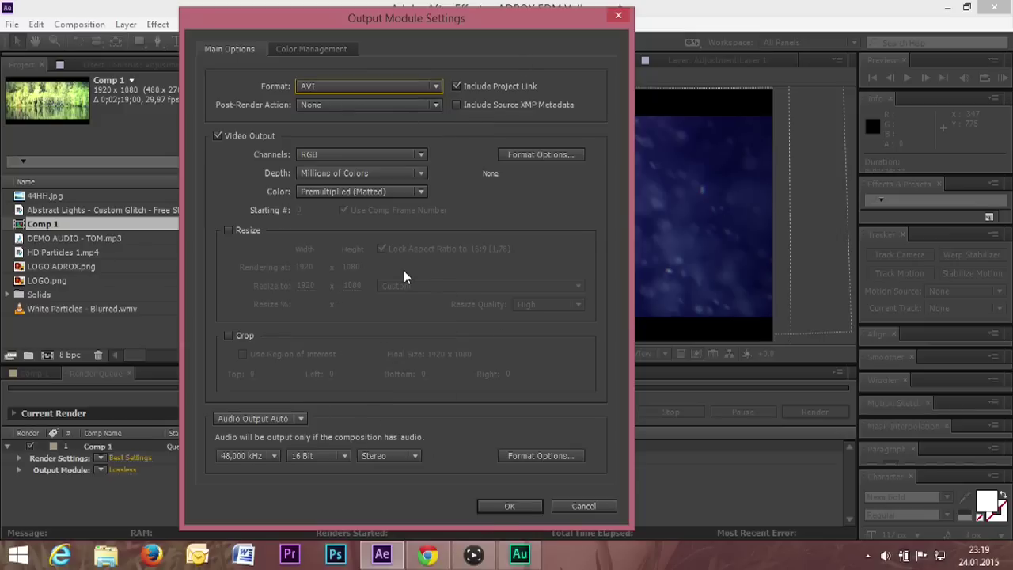
pyautogui.moveTo(428, 18); pyautogui.dragTo(521, 13)
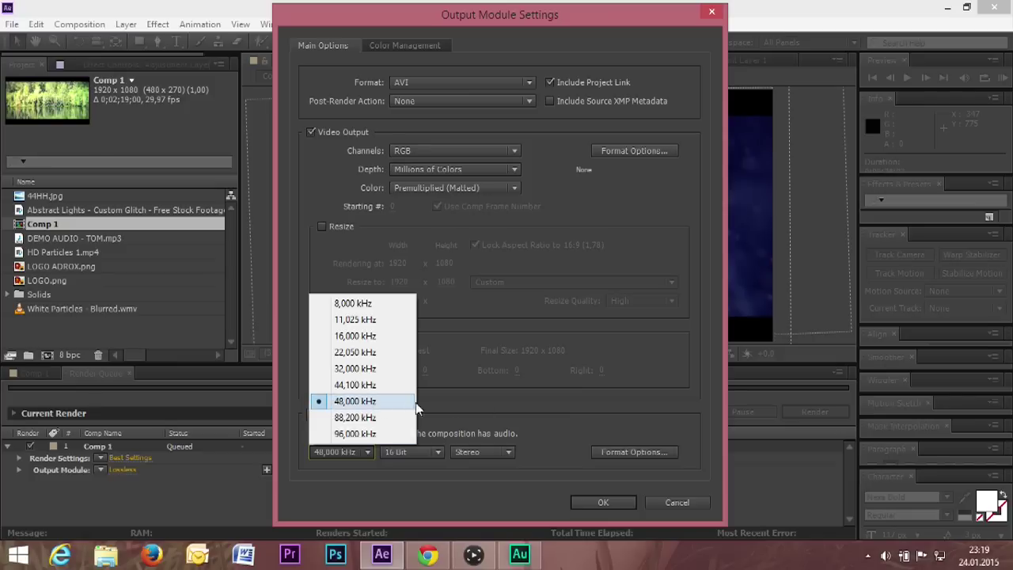
pyautogui.click(534, 402)
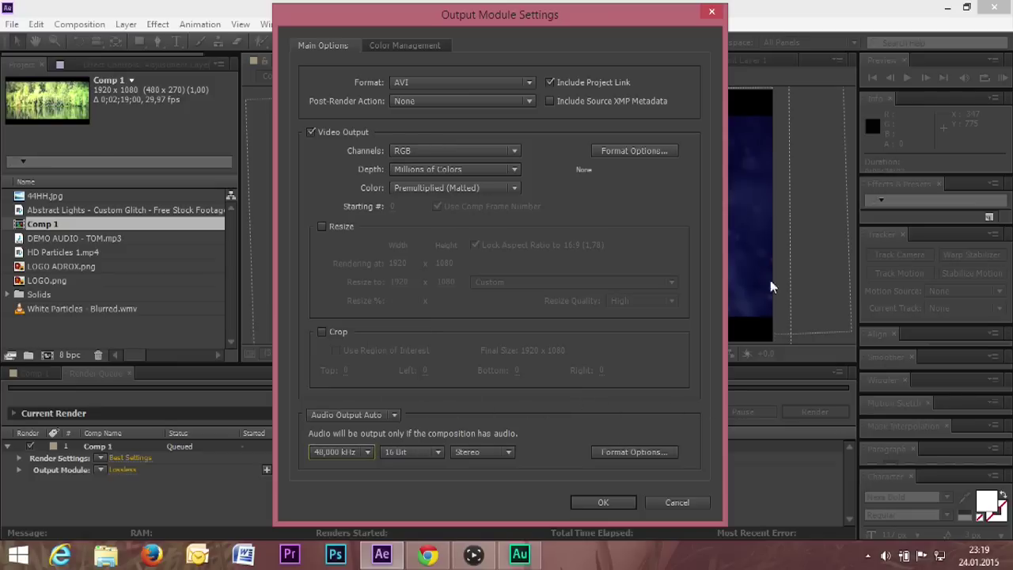
pyautogui.click(713, 14)
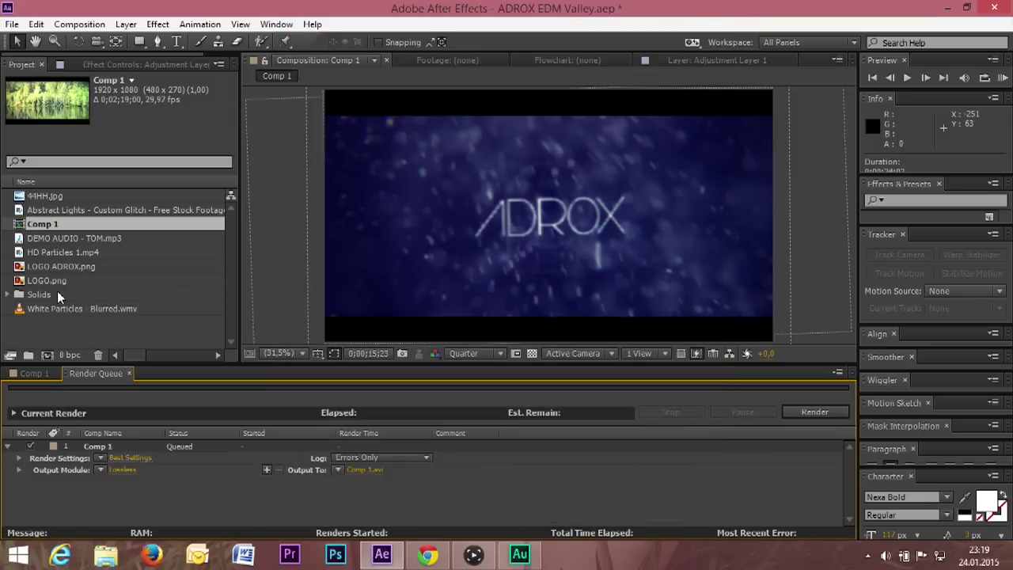
pyautogui.click(123, 459)
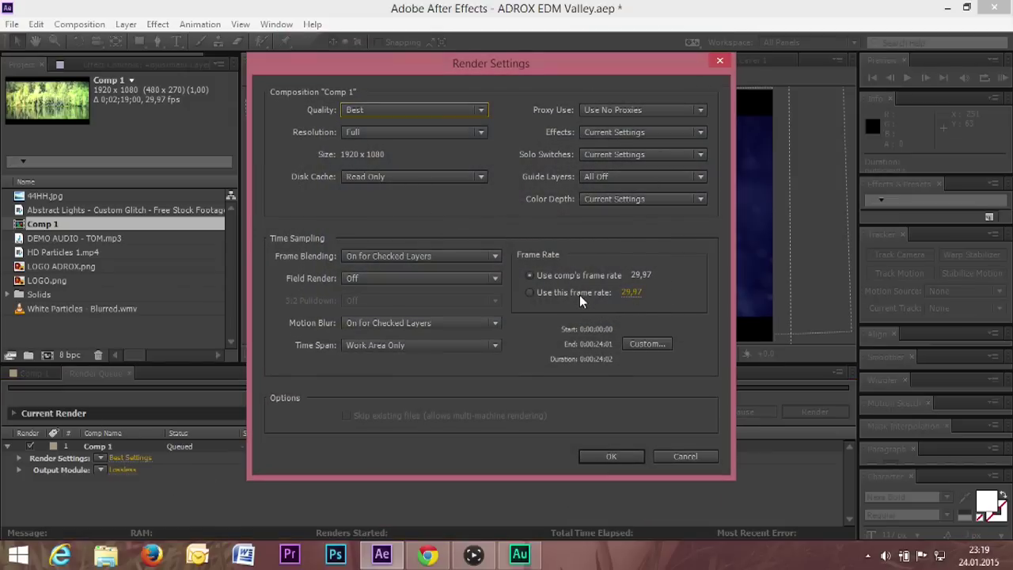
pyautogui.click(406, 130)
pyautogui.click(344, 133)
pyautogui.click(343, 133)
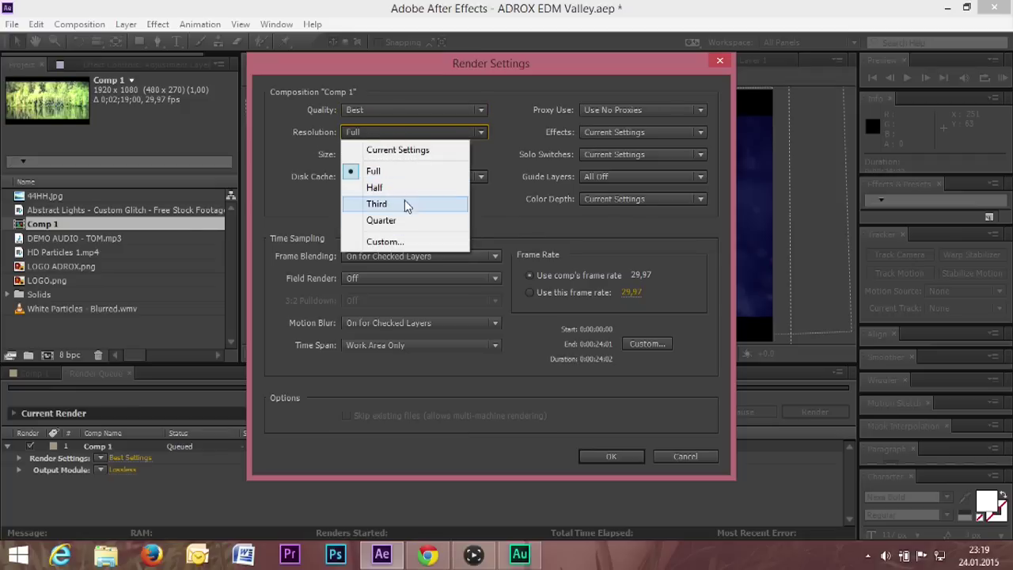
pyautogui.click(517, 60)
pyautogui.moveTo(519, 64); pyautogui.dragTo(2, 285)
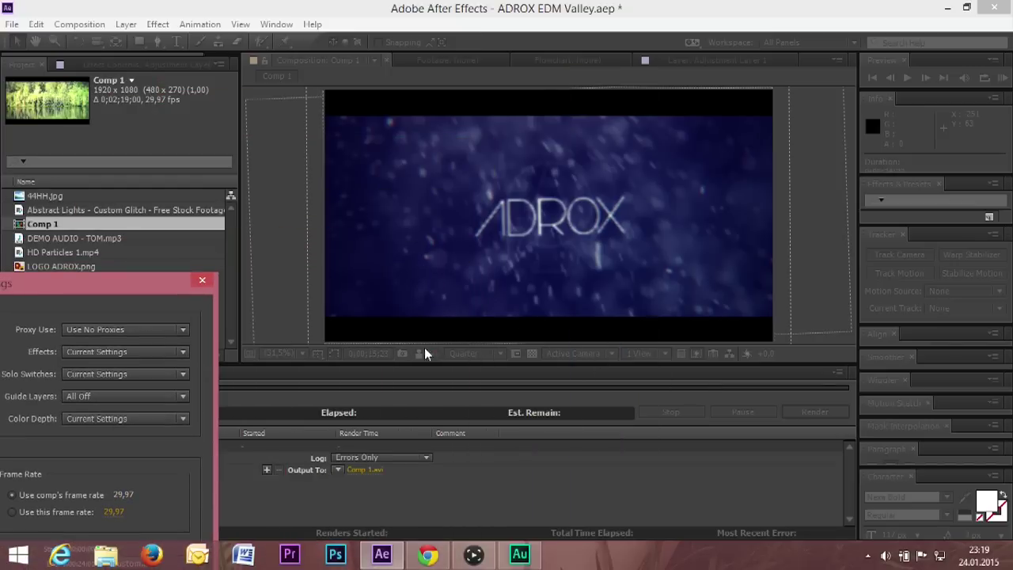
pyautogui.moveTo(106, 286); pyautogui.dragTo(640, 95)
pyautogui.click(729, 87)
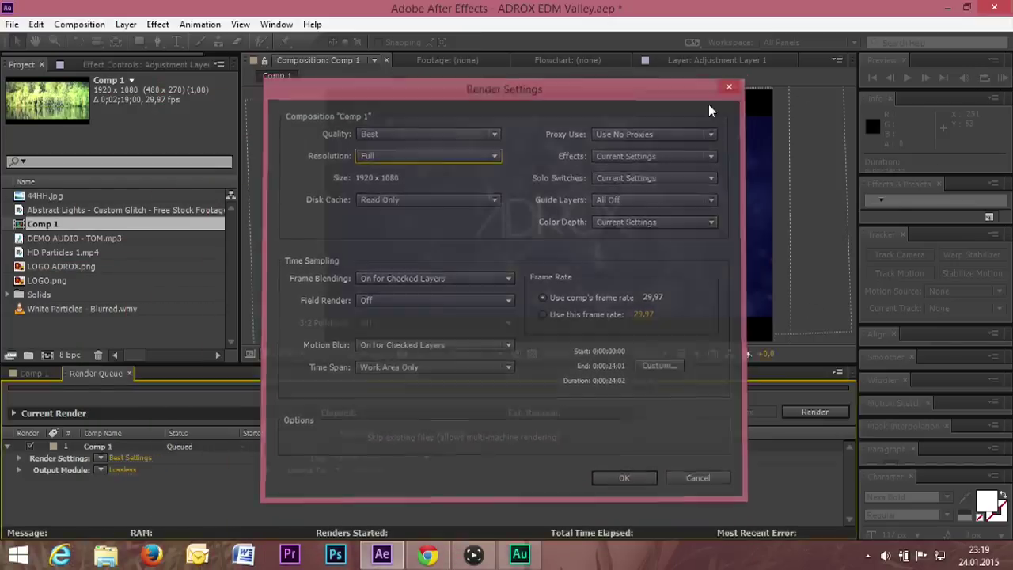
pyautogui.click(76, 342)
pyautogui.click(34, 373)
# Change the project colour depth from 8 to 16 bits per channel in Project Settings.
pyautogui.click(73, 355)
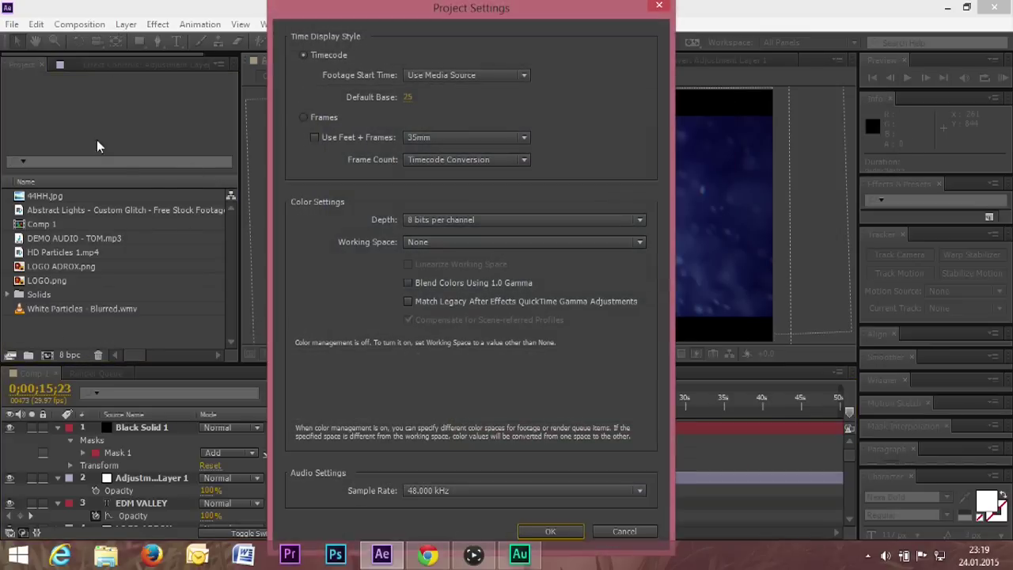
pyautogui.click(659, 6)
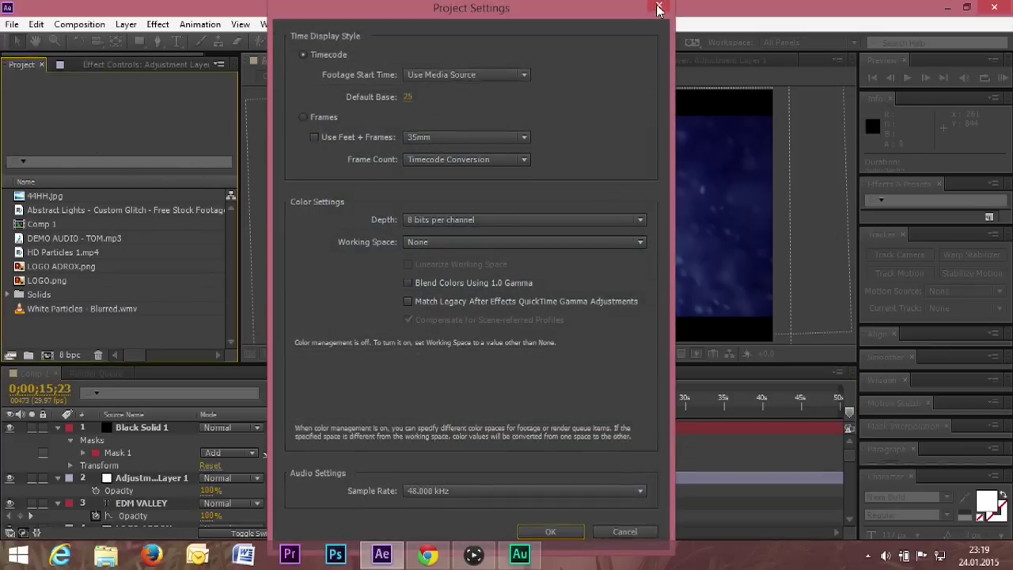
pyautogui.click(71, 357)
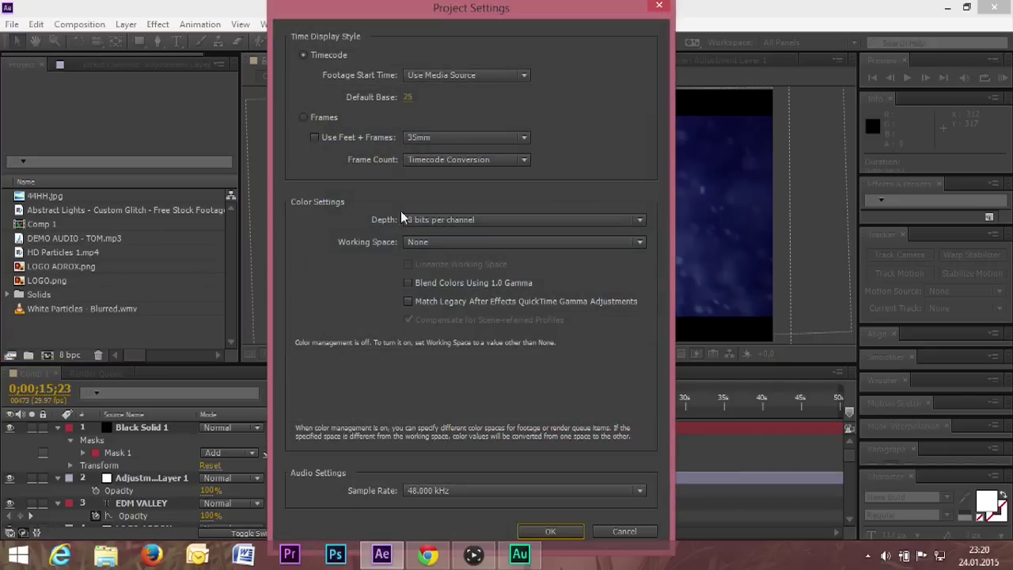
pyautogui.click(501, 220)
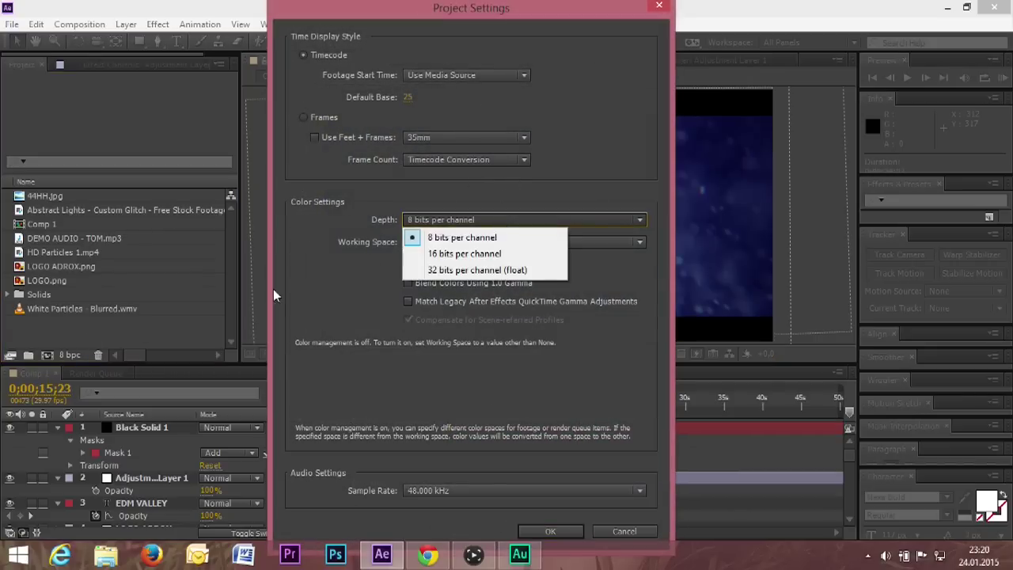
pyautogui.click(500, 254)
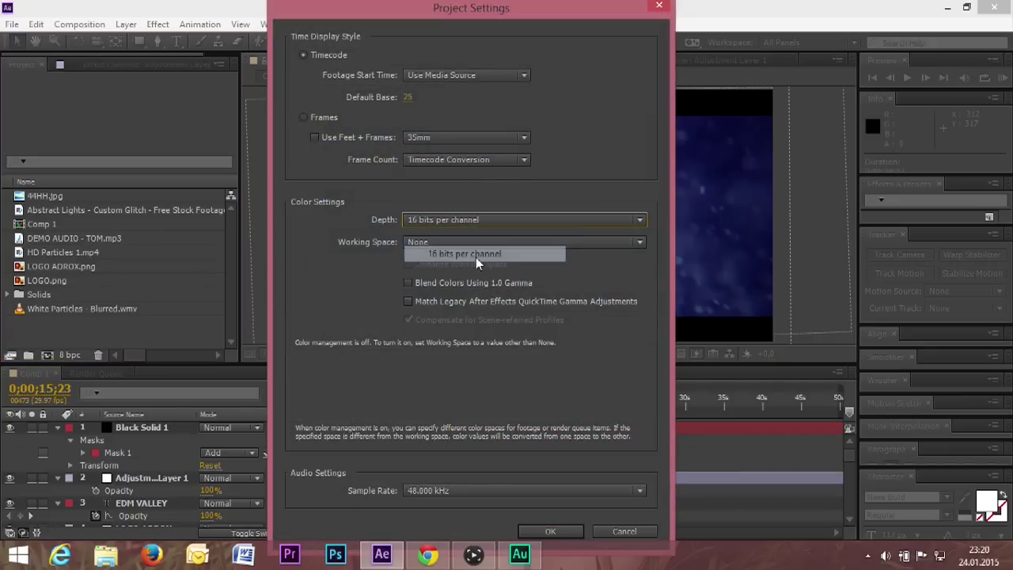
pyautogui.click(551, 530)
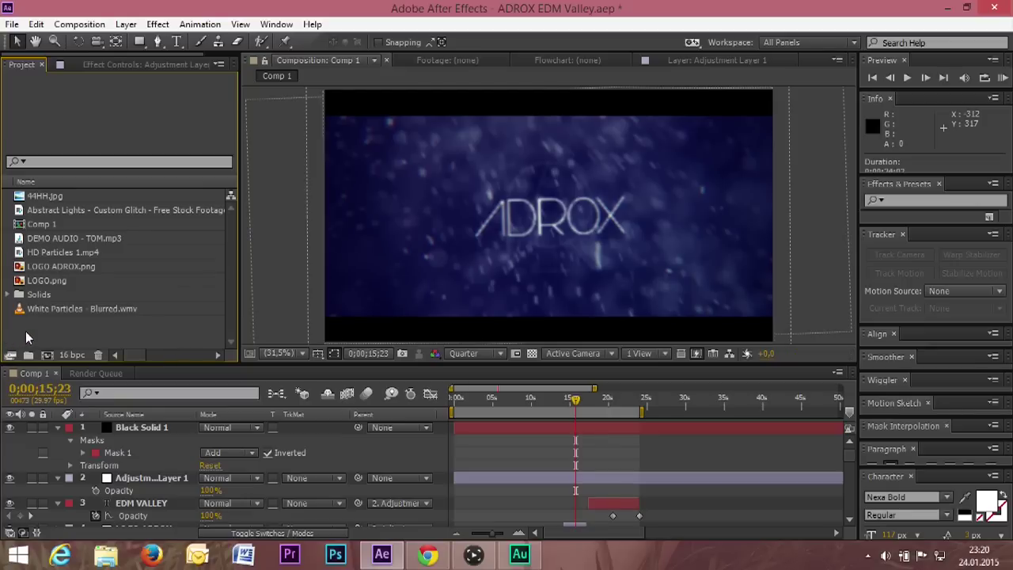
# Scrub the playhead from about 0;00;03;25 to 0;00;15;20, then show the Render Queue again.
pyautogui.click(484, 399)
pyautogui.press('capslock')
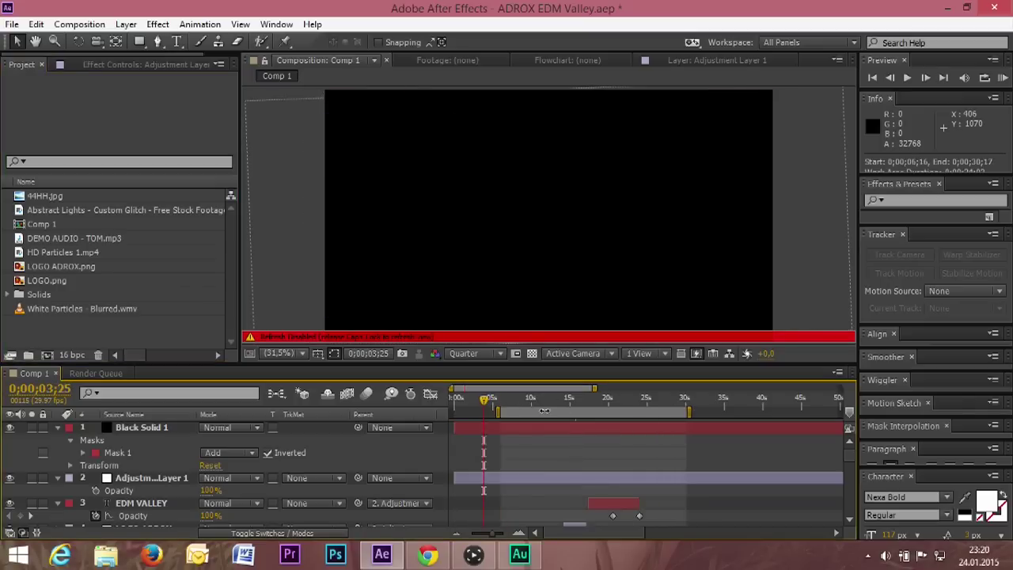
pyautogui.moveTo(484, 413); pyautogui.dragTo(576, 413)
pyautogui.click(96, 374)
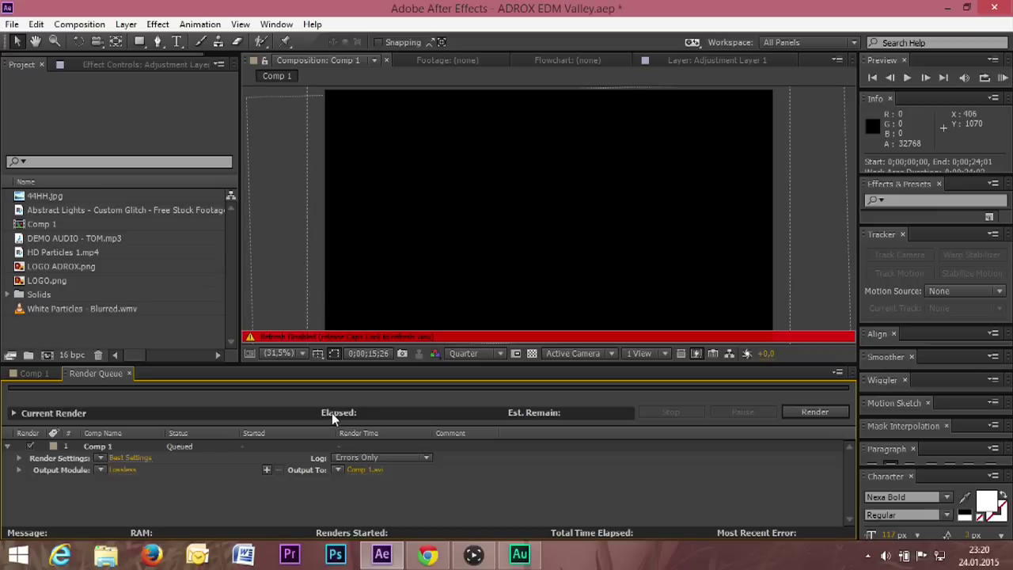